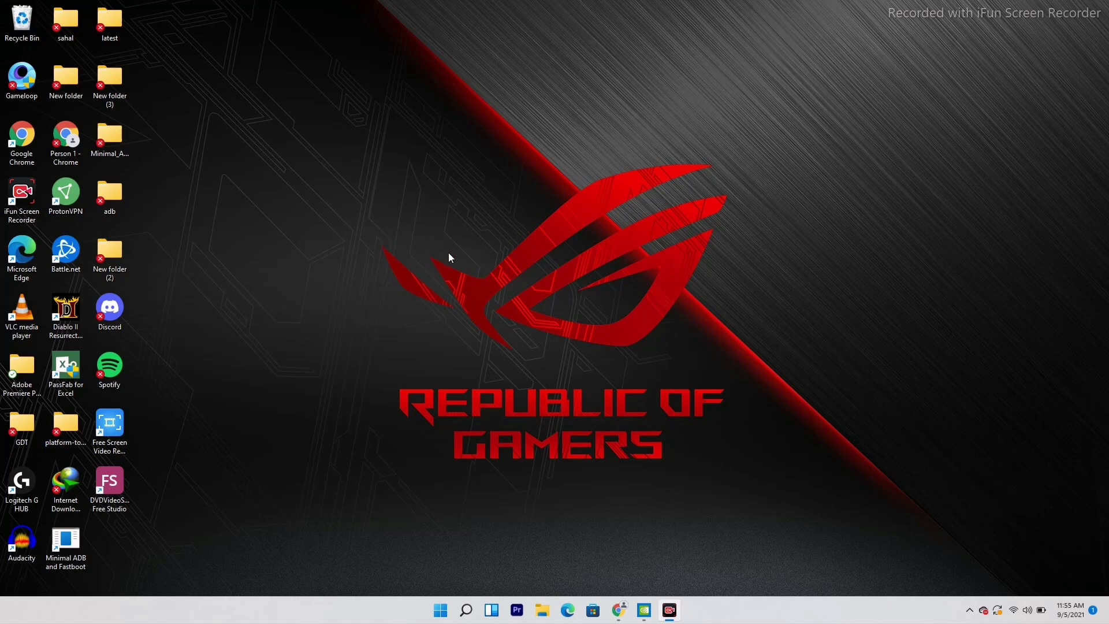
Step: Open and dismiss the Windows search panel and the desktop context menu
left_click(465, 609)
left_click(830, 299)
right_click(611, 230)
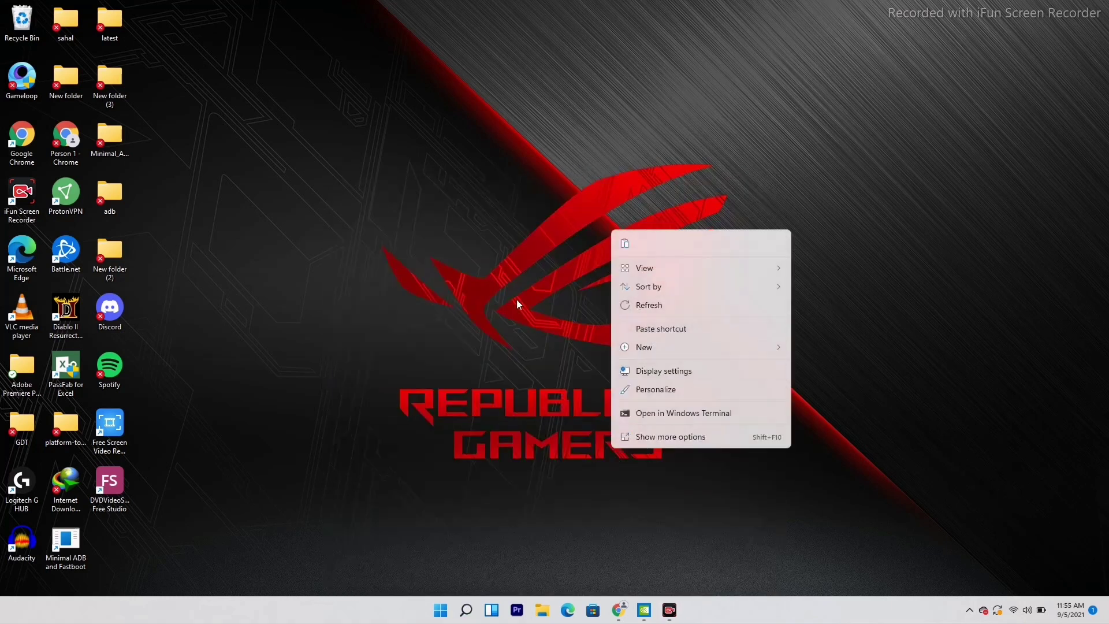
left_click(534, 326)
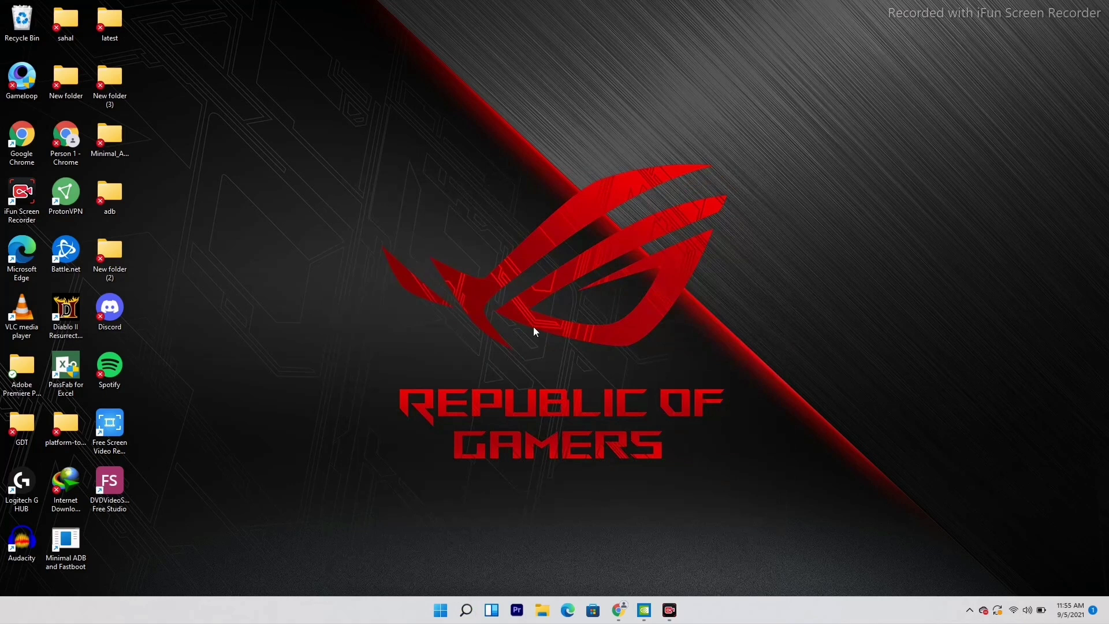
Step: Restore NVIDIA Control Panel, centre it on screen, and go to Manage 3D settings
left_click(644, 611)
left_click_drag(429, 31, 636, 59)
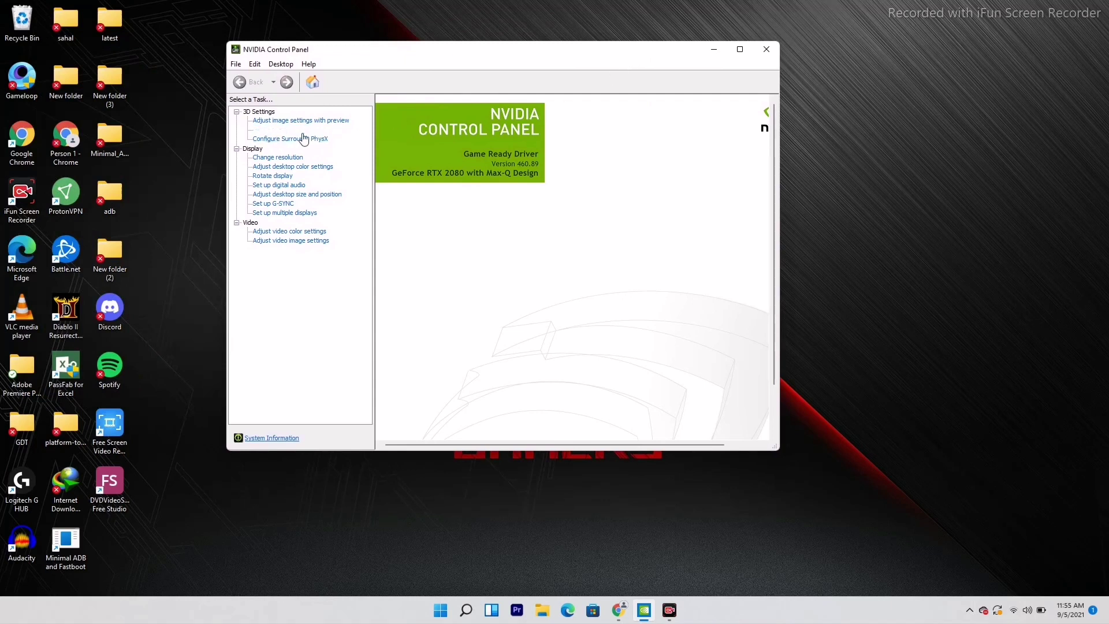
left_click(279, 131)
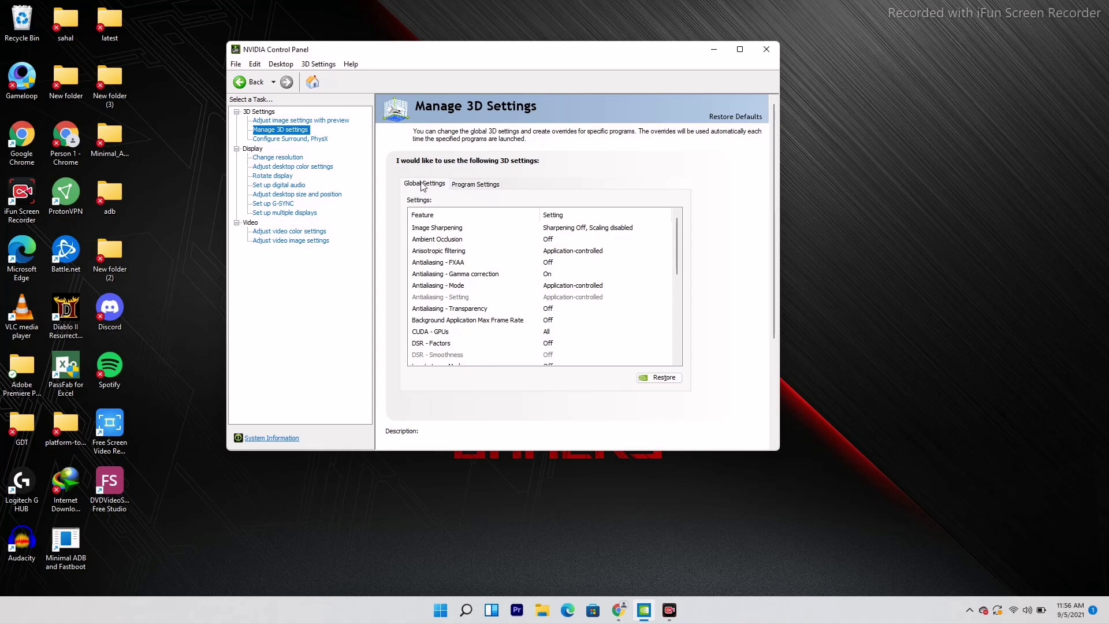
Step: Set Vertical sync to On in the Global Settings list and apply it
left_click_drag(677, 241, 676, 327)
mouse_move(430, 336)
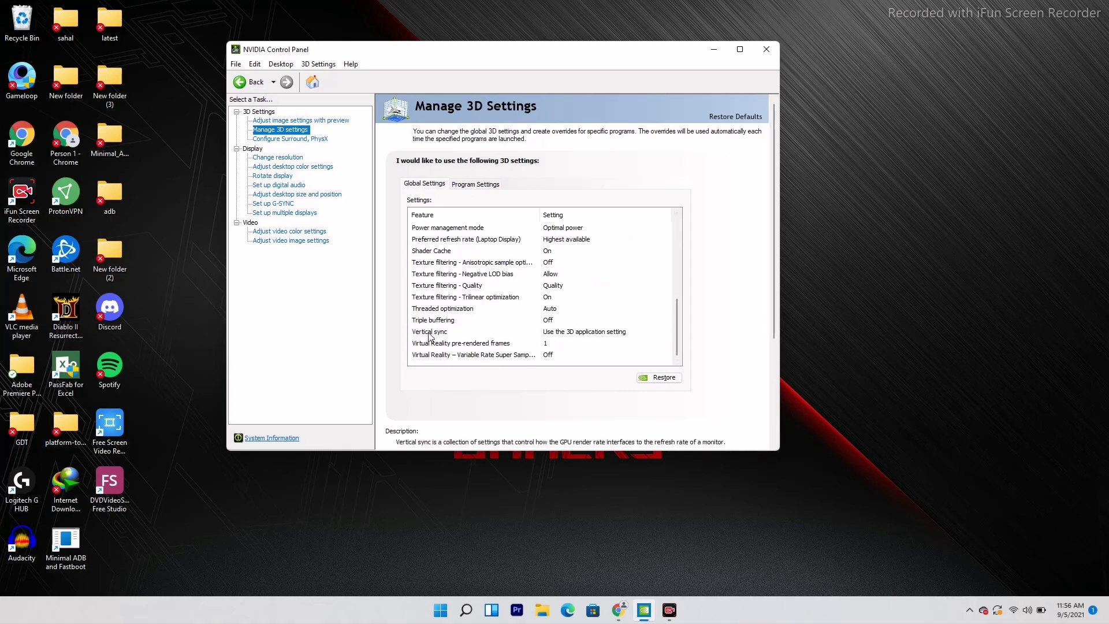
mouse_move(544, 344)
left_click(559, 334)
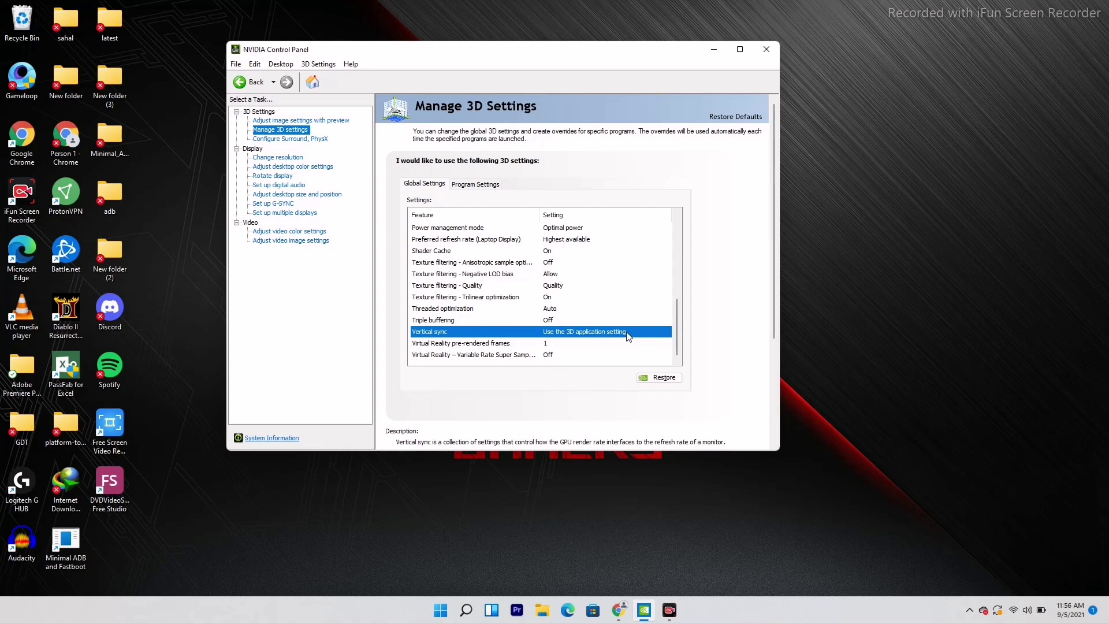
left_click(574, 334)
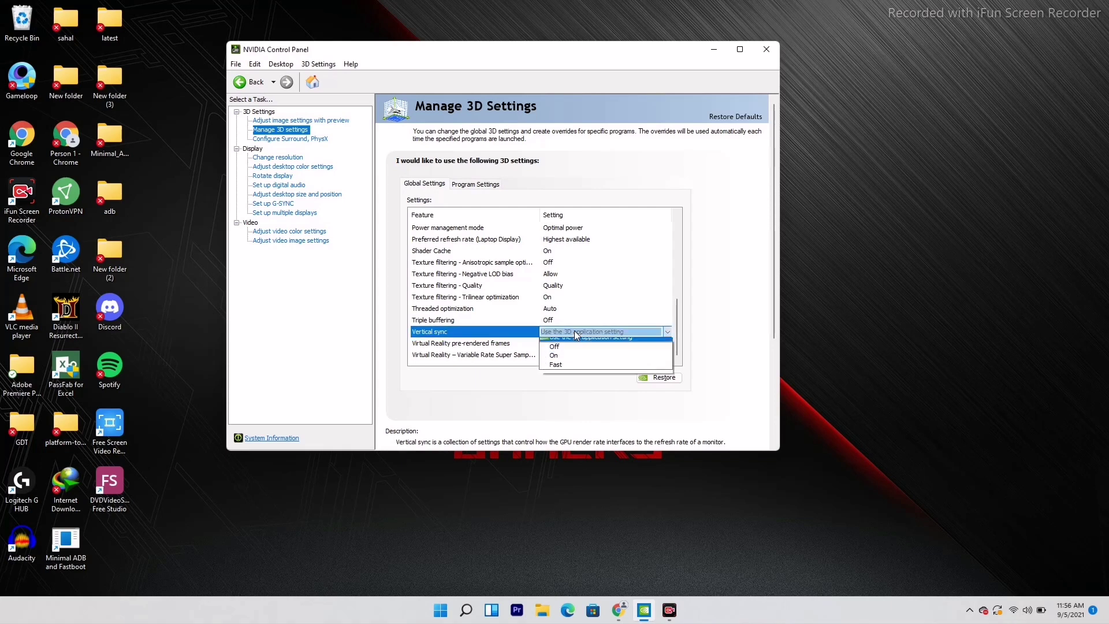
left_click(569, 362)
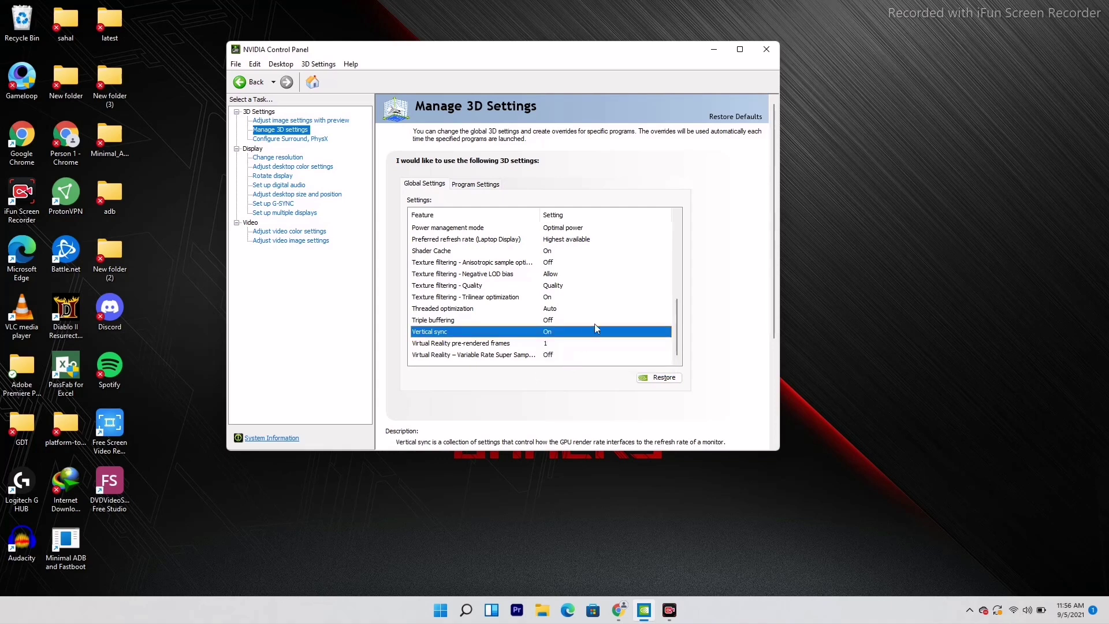
scroll(570, 343, "up", 7)
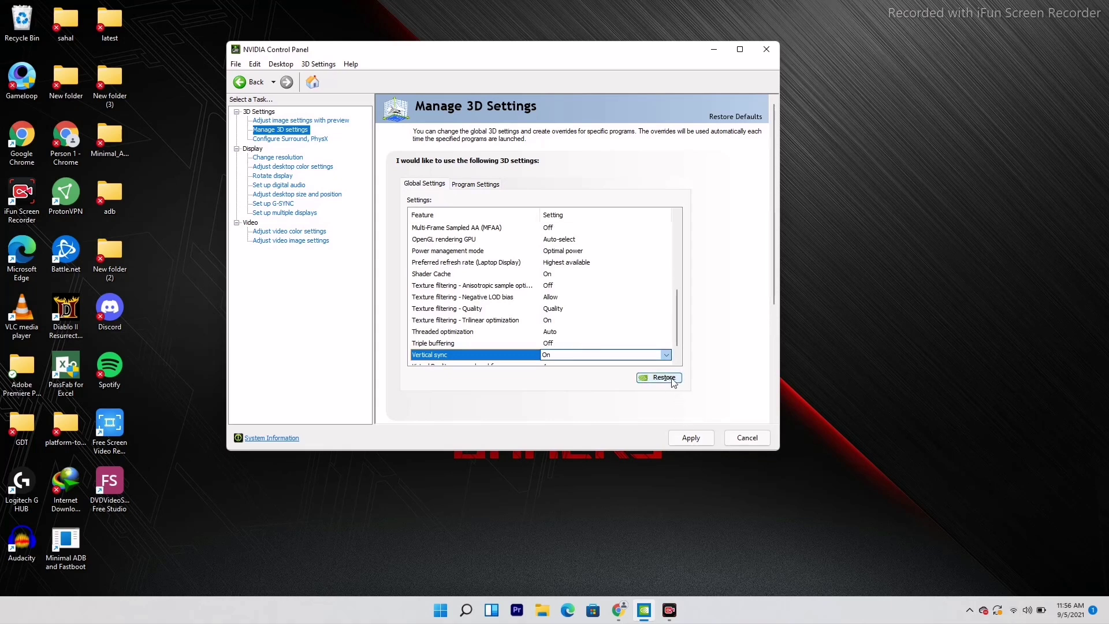
left_click(693, 437)
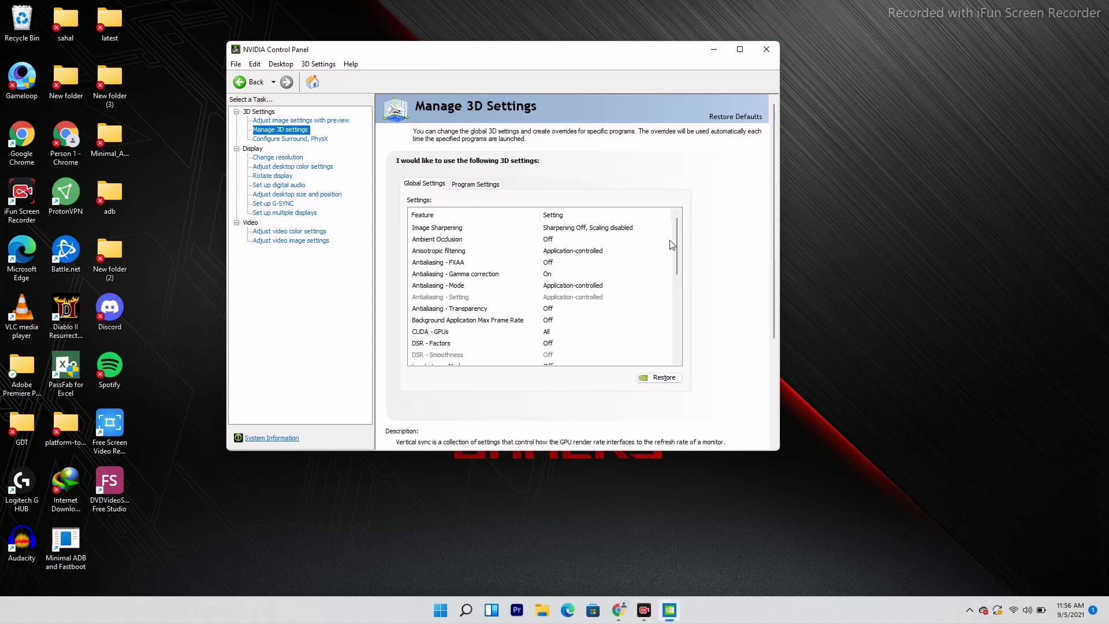
Step: Look at Program Settings and its Add option, return to Global Settings, then minimize the window
left_click(475, 184)
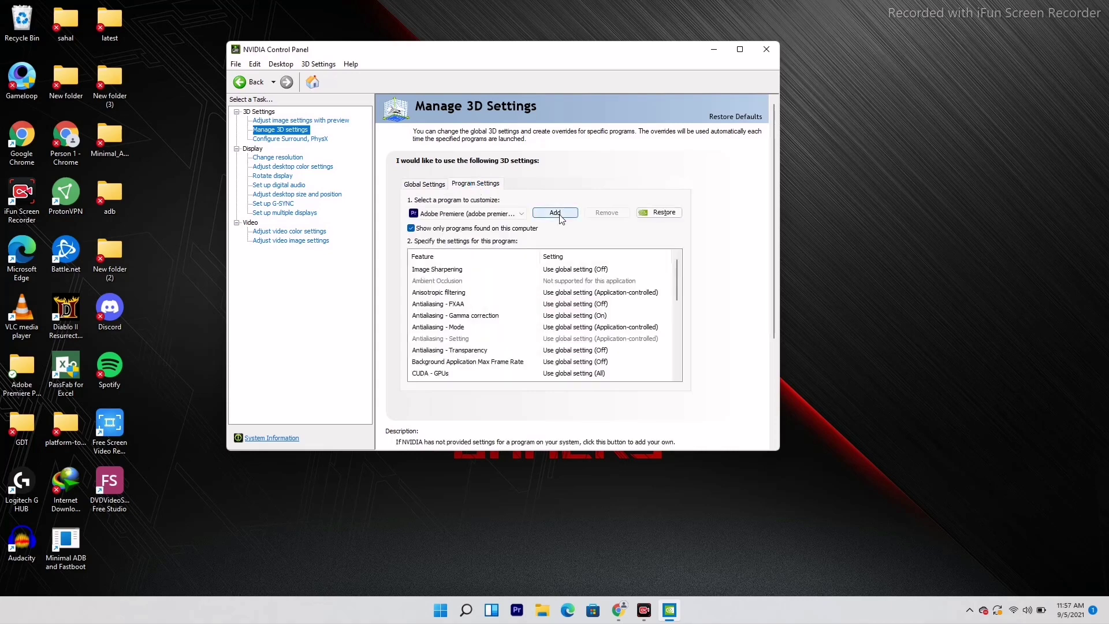
left_click(554, 213)
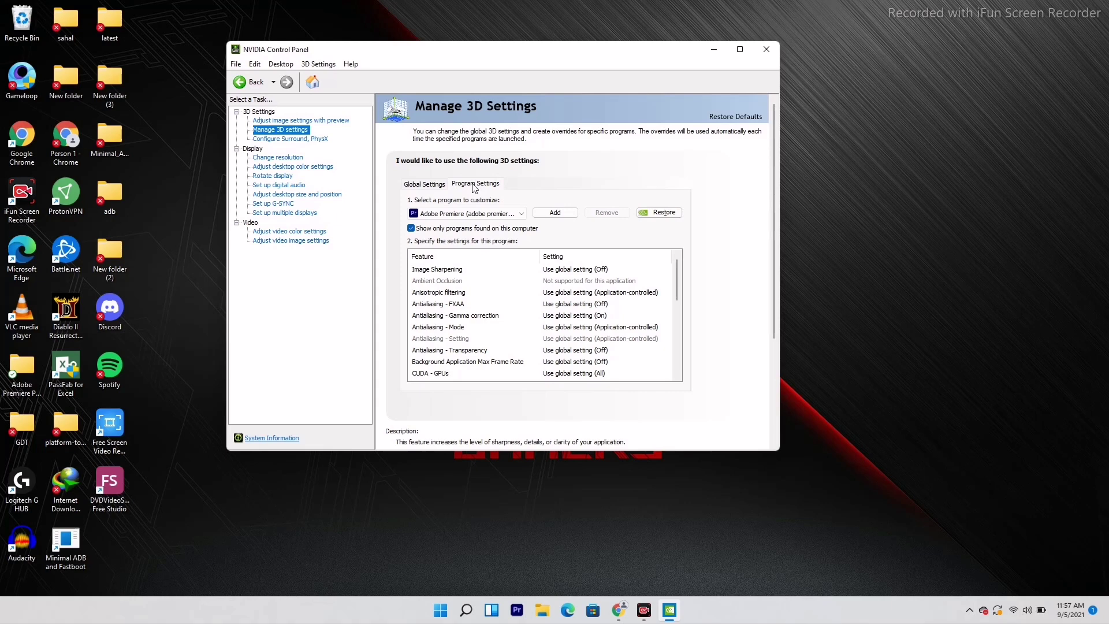
left_click(421, 185)
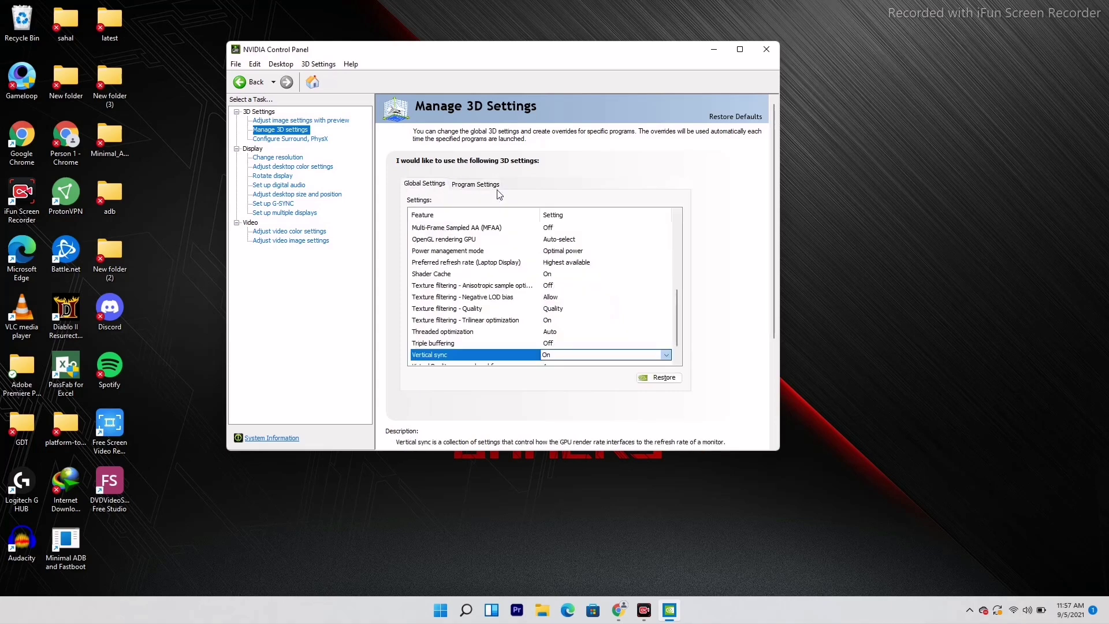
left_click(713, 51)
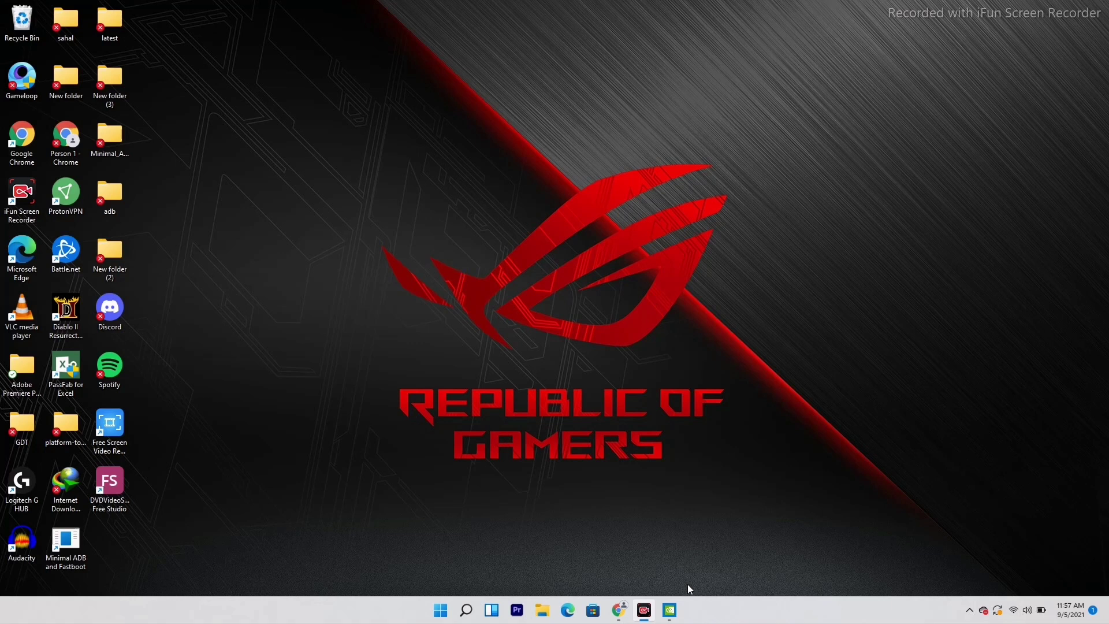
Step: On the G-SYNC setup page, re-enable 'Enable G-SYNC, G-SYNC Compatible' for full screen mode and apply
left_click(669, 610)
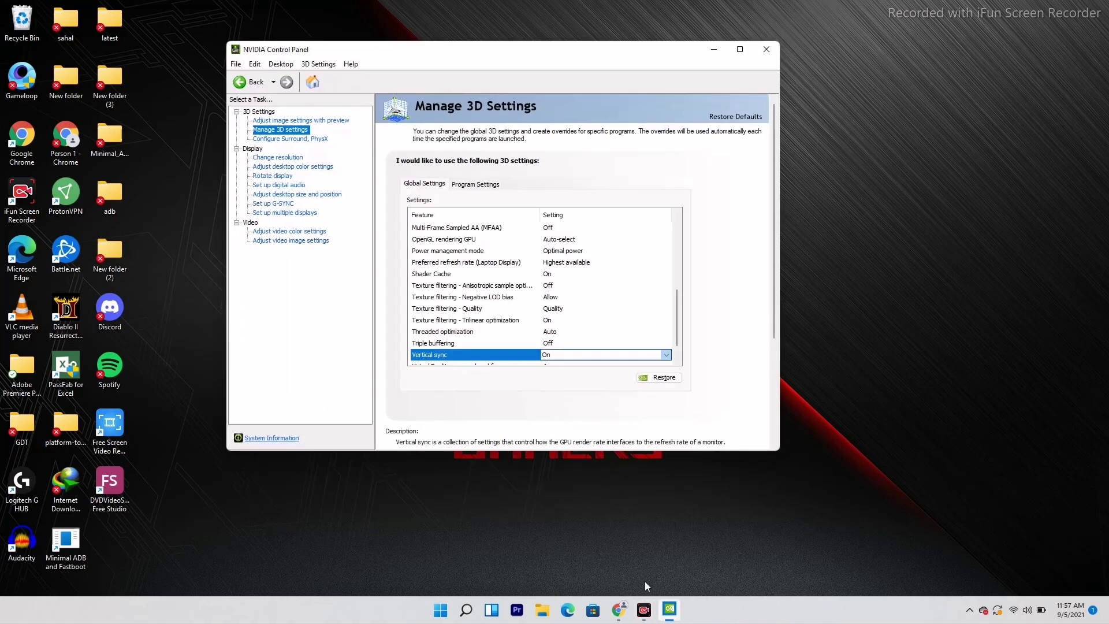
left_click(279, 205)
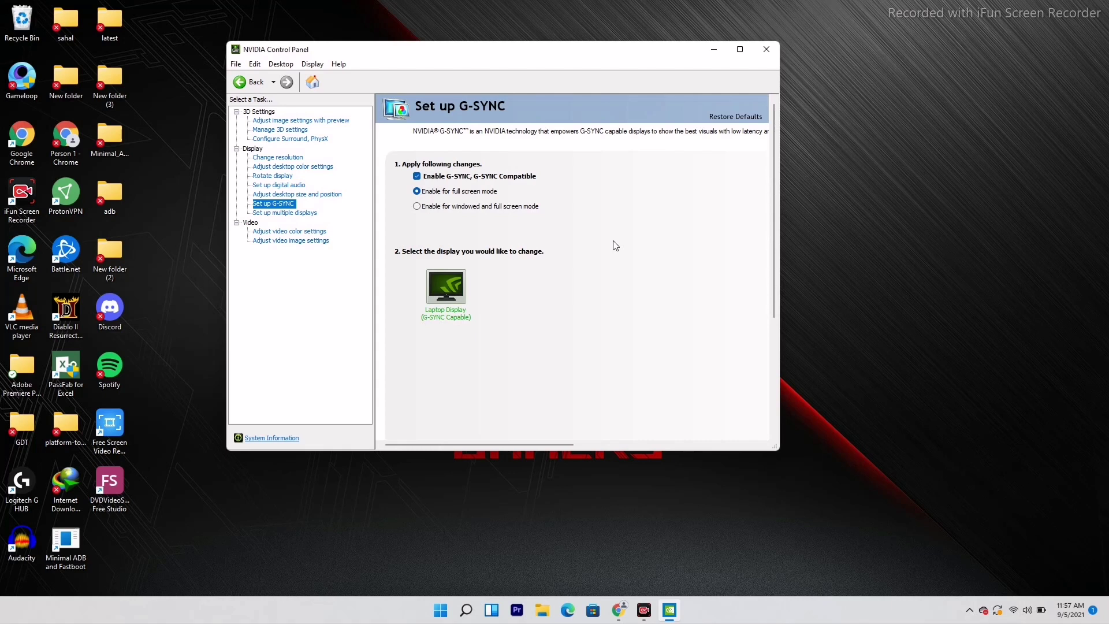
left_click(416, 193)
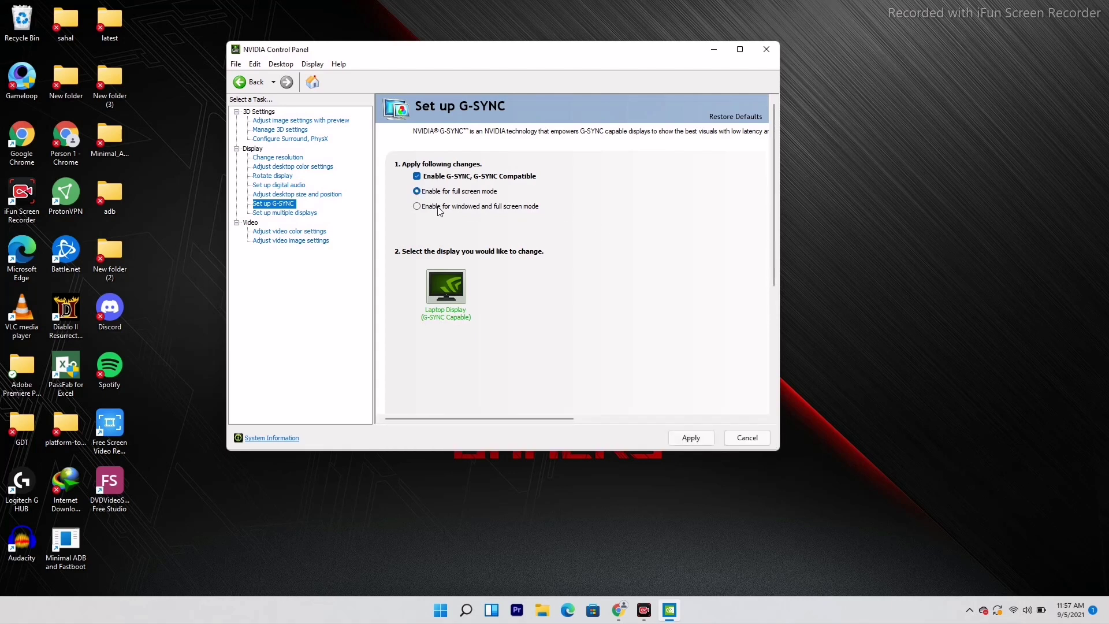
left_click(417, 176)
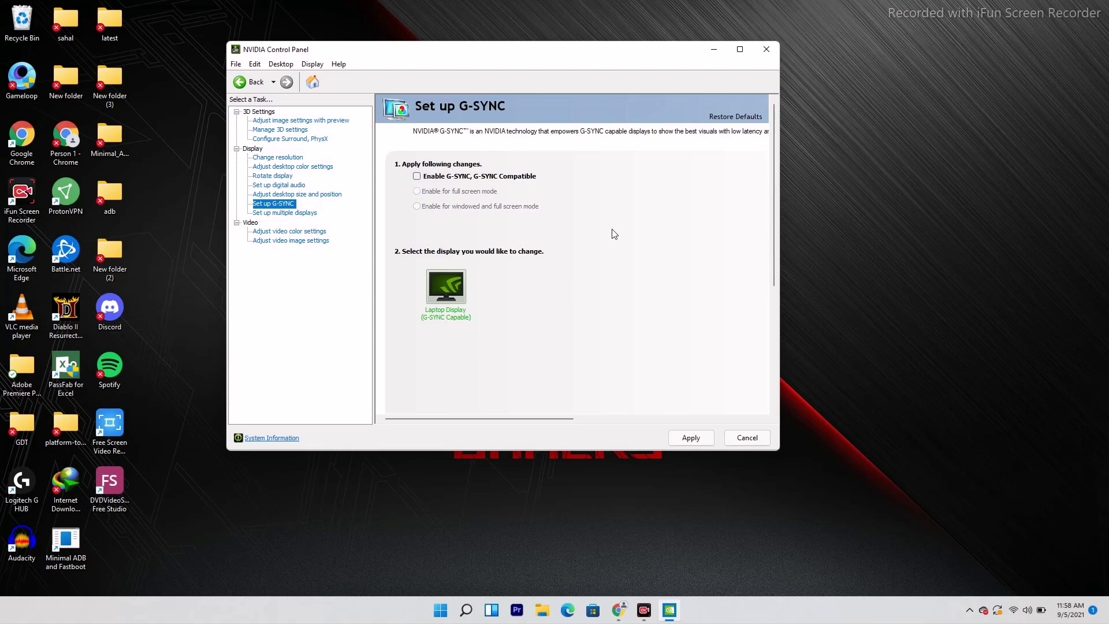
left_click(417, 177)
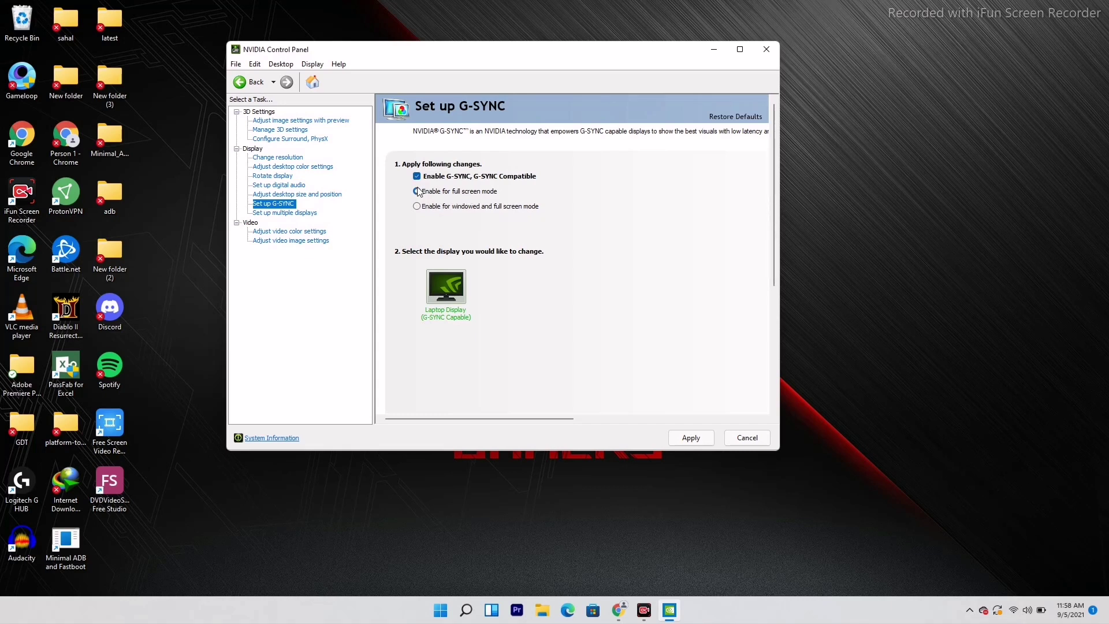
left_click(681, 438)
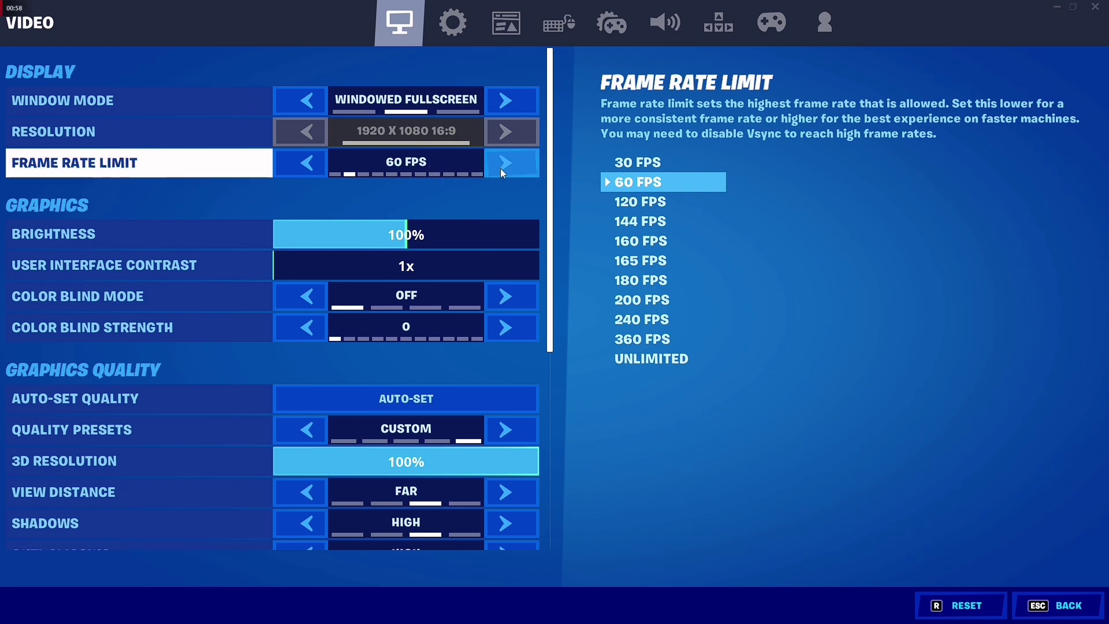
Step: Cycle the Frame Rate Limit from 60 FPS through 200 FPS around to 30 FPS
left_click(317, 166)
left_click(317, 165)
left_click(317, 165)
left_click(317, 165)
left_click(317, 165)
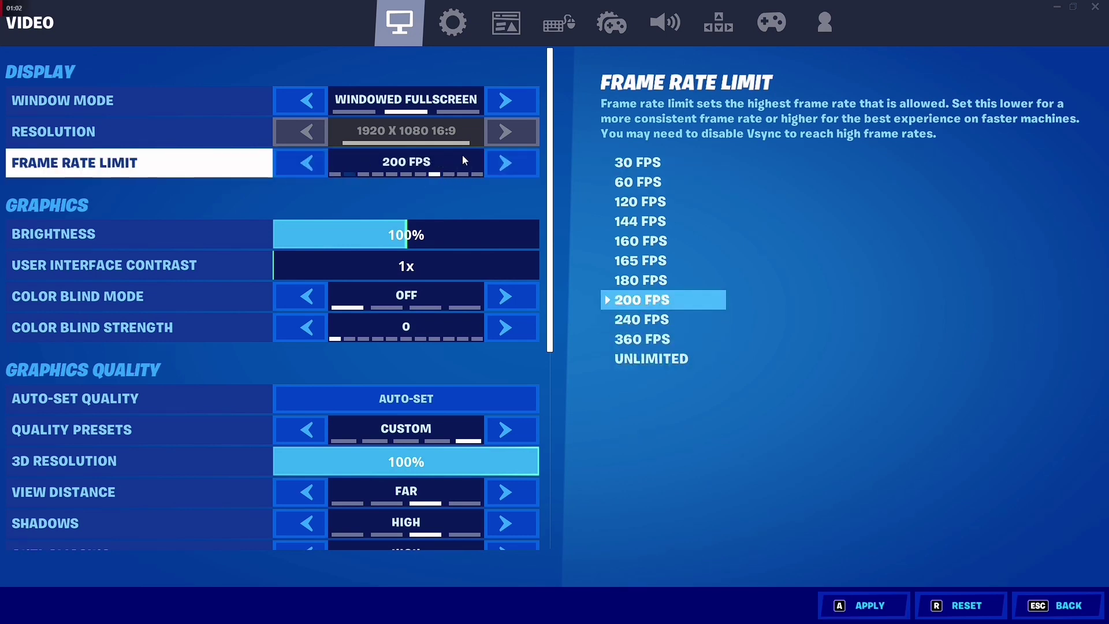
left_click(512, 168)
left_click(511, 168)
left_click(511, 168)
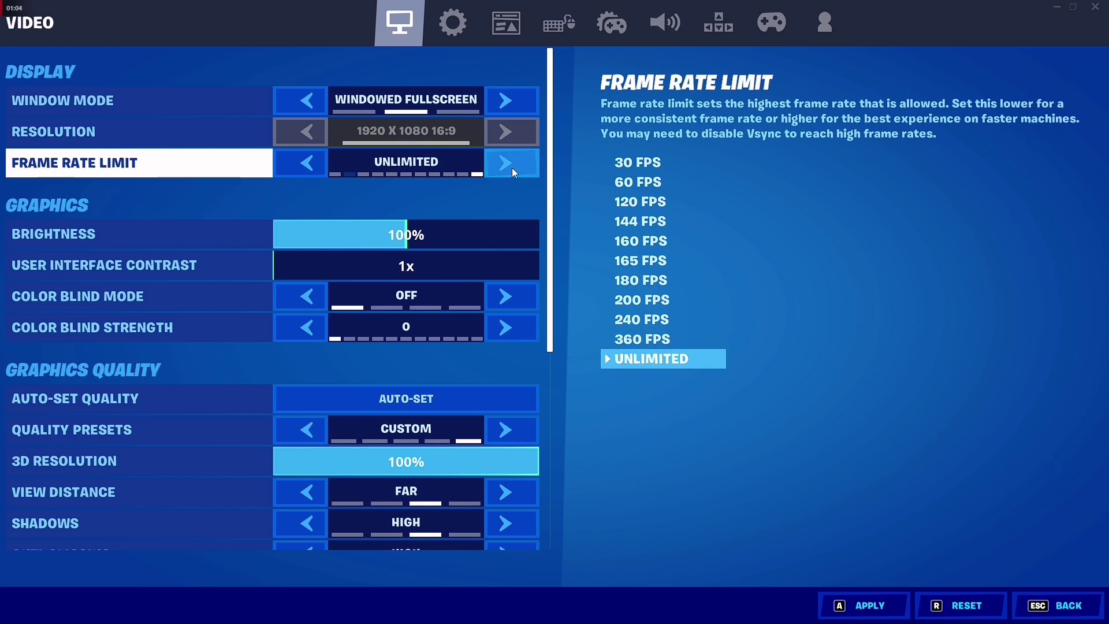
left_click(512, 168)
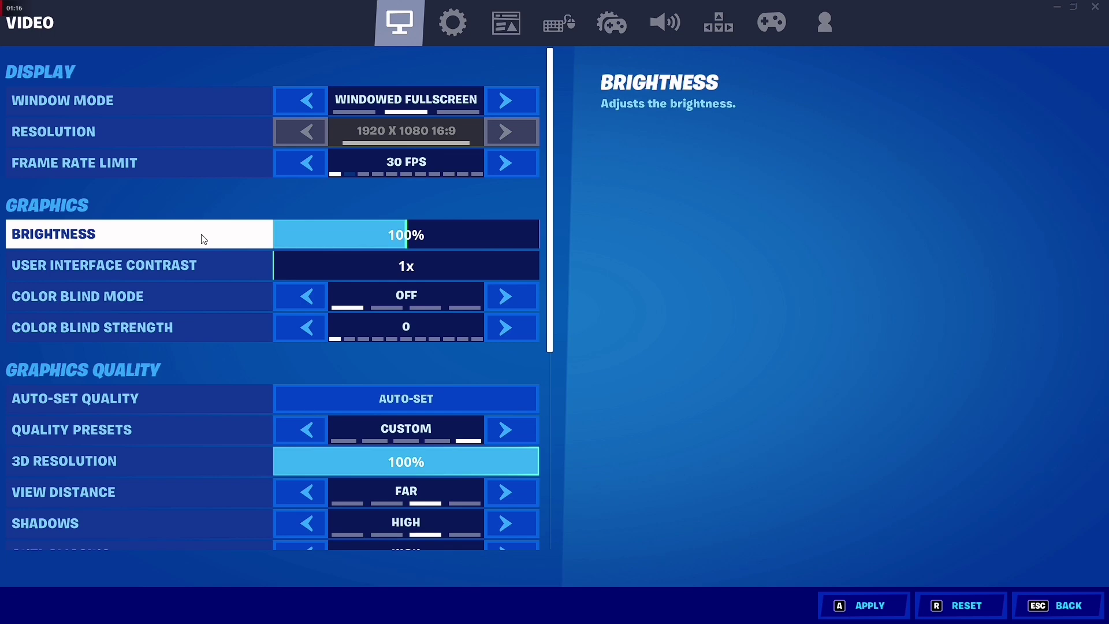
Step: Scroll through the rest of the Video settings, then switch to the Game settings tab
scroll(303, 358, "down", 3)
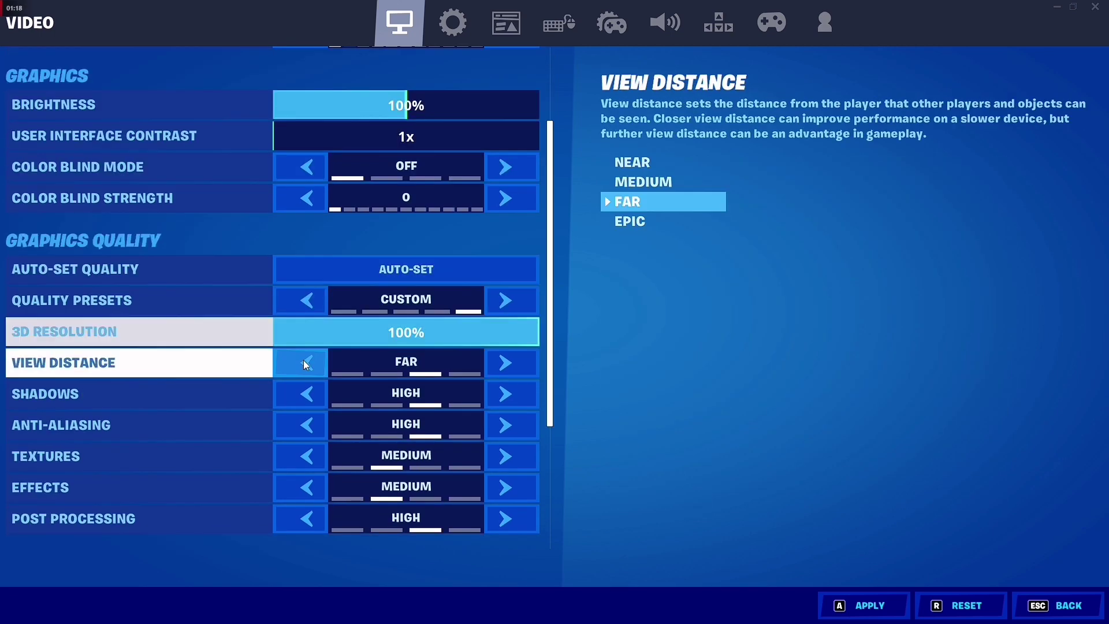
scroll(304, 354, "down", 2)
scroll(275, 420, "down", 1)
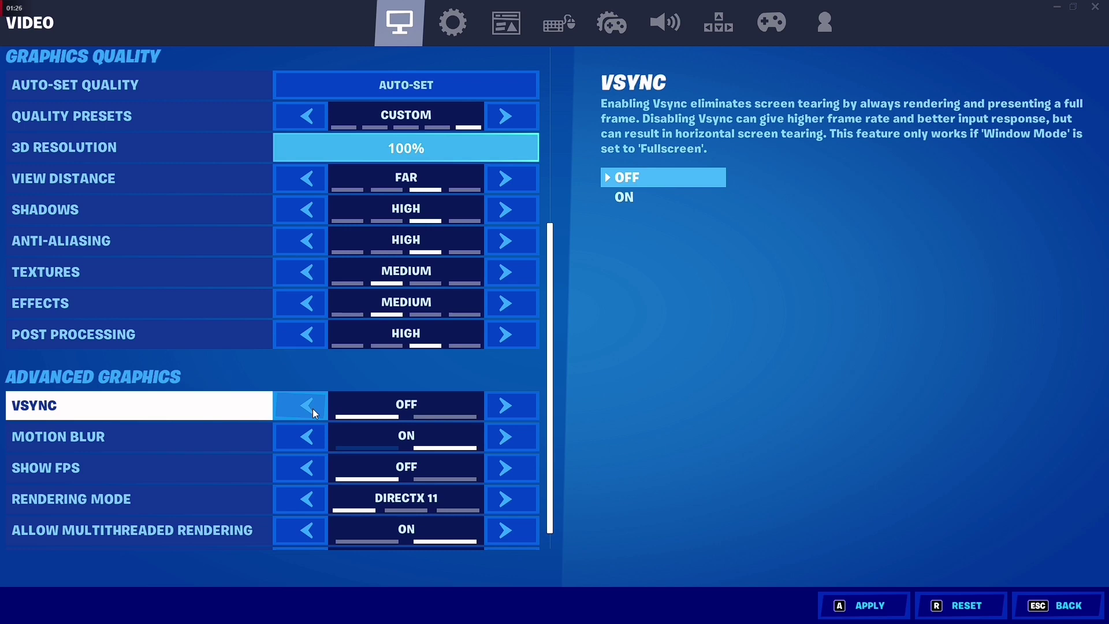
scroll(313, 408, "up", 3)
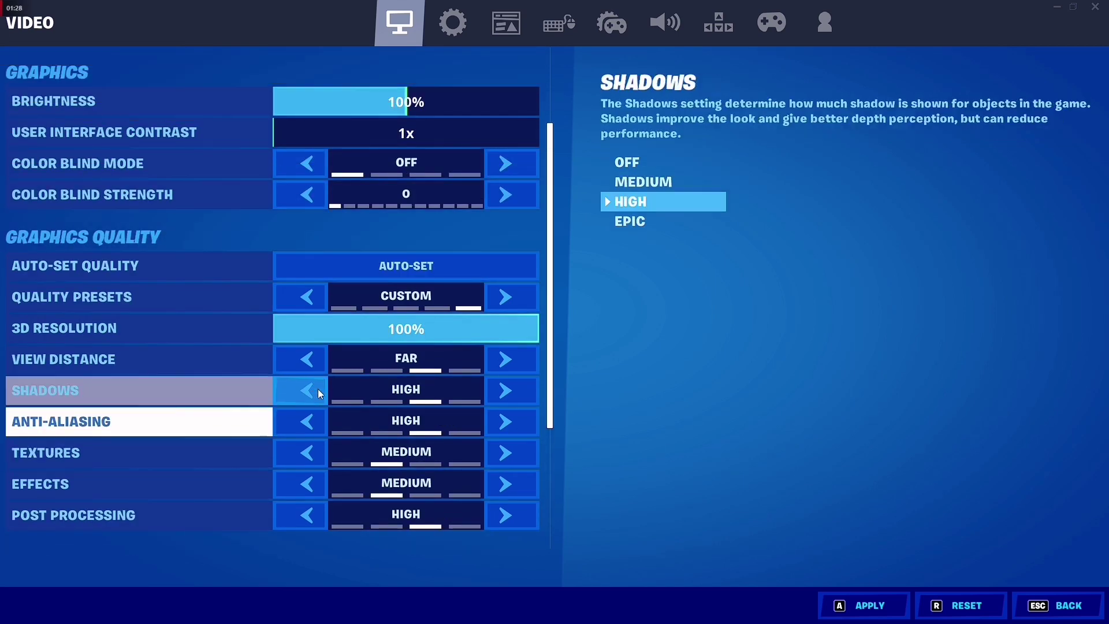
scroll(263, 226, "up", 3)
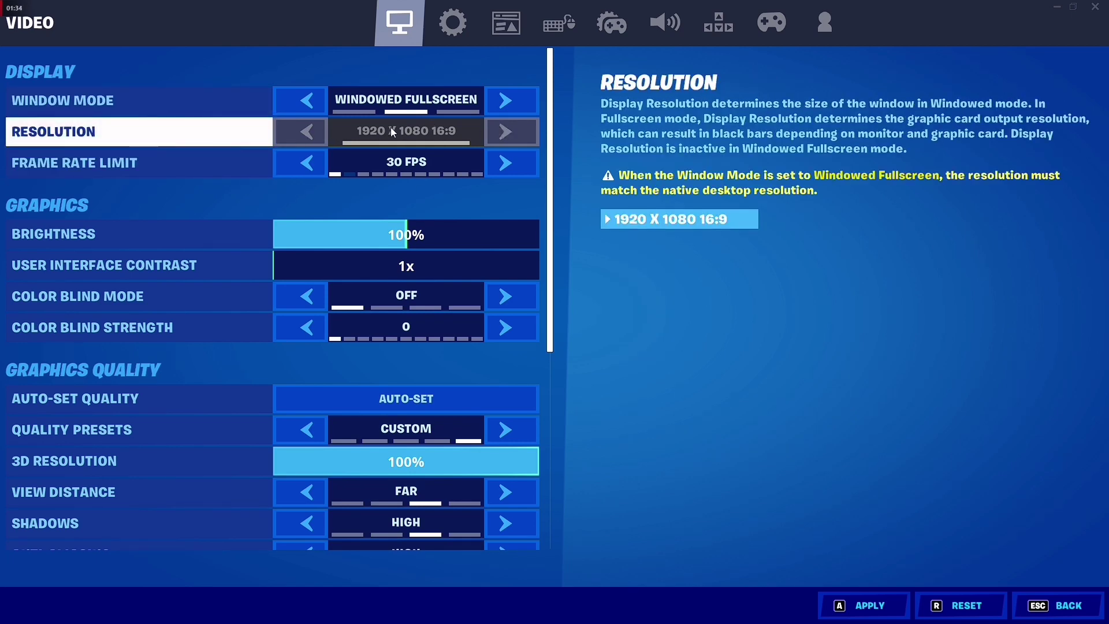
scroll(423, 173, "down", 2)
scroll(425, 172, "down", 3)
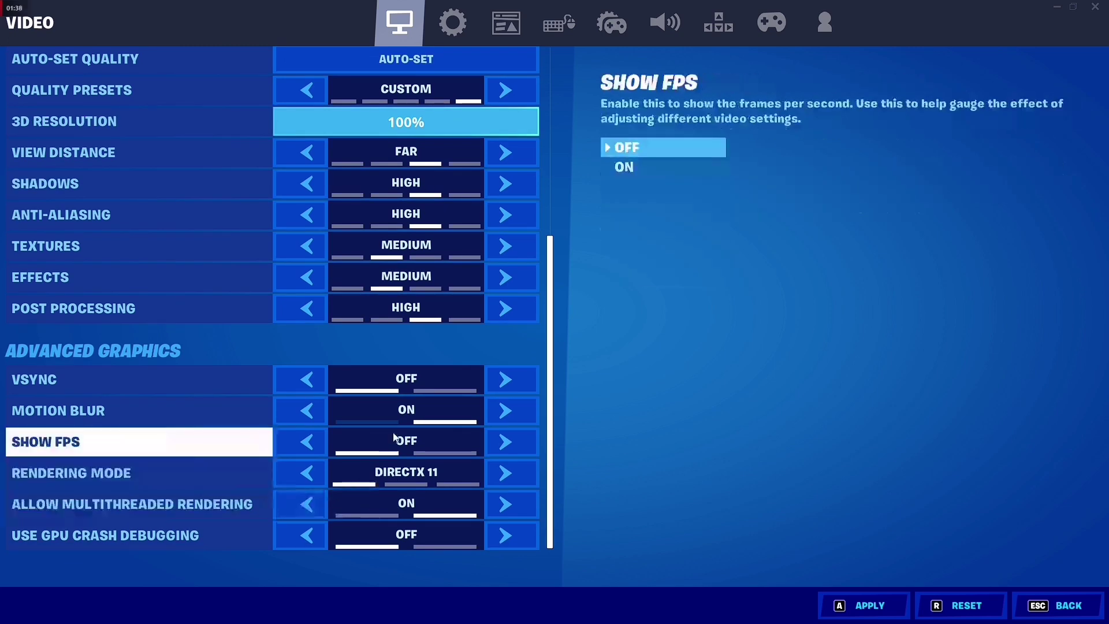
scroll(395, 433, "up", 1)
scroll(395, 433, "up", 5)
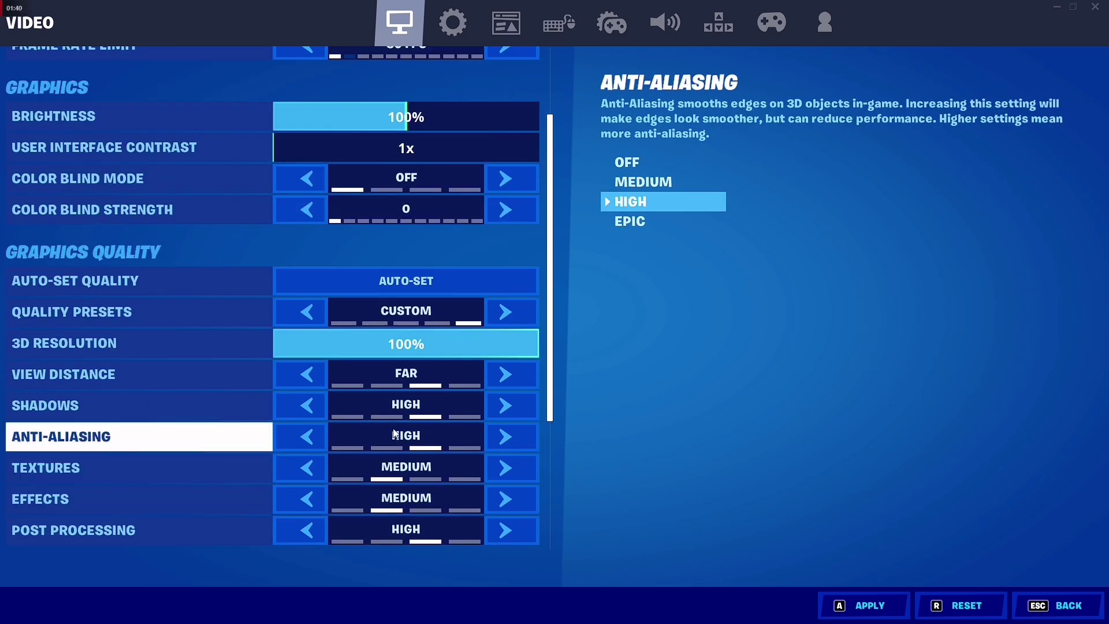
scroll(395, 433, "down", 3)
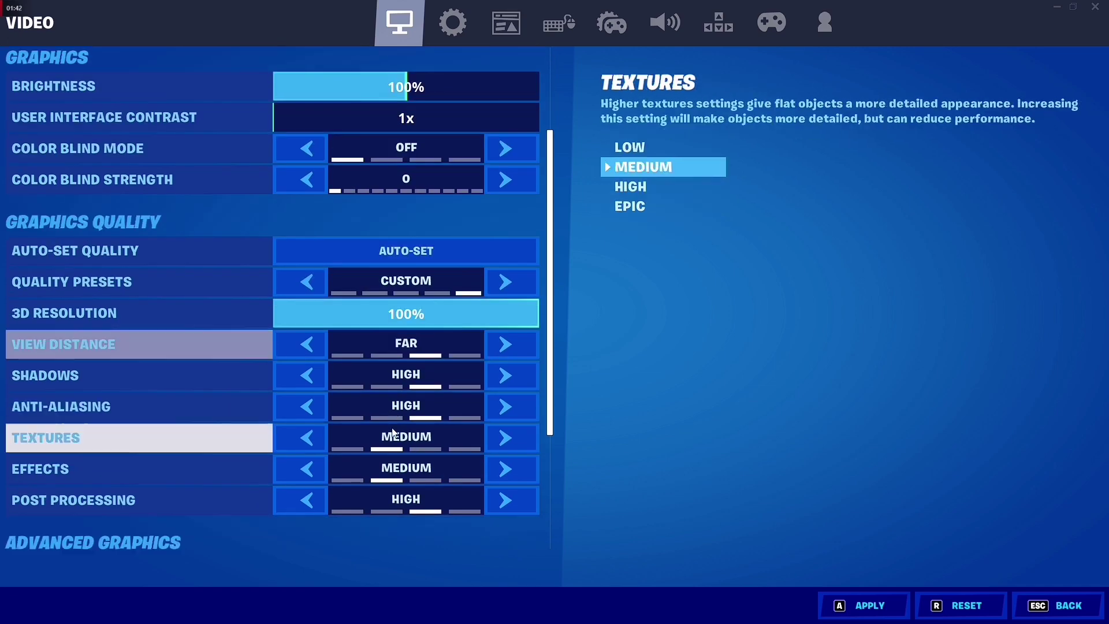
scroll(386, 431, "up", 1)
scroll(385, 434, "up", 2)
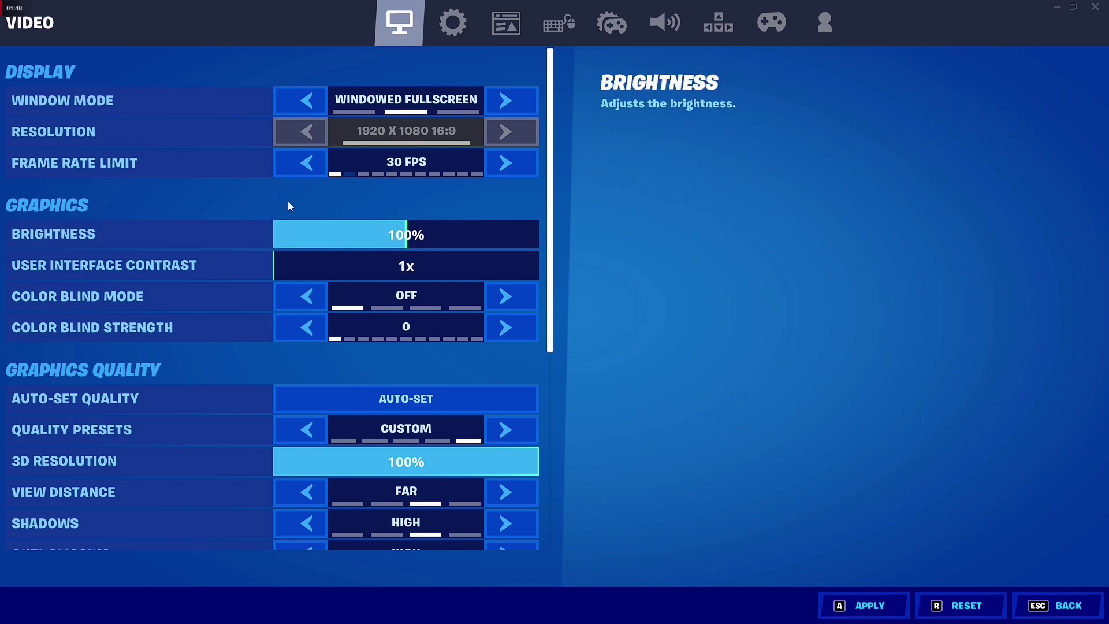
left_click(452, 24)
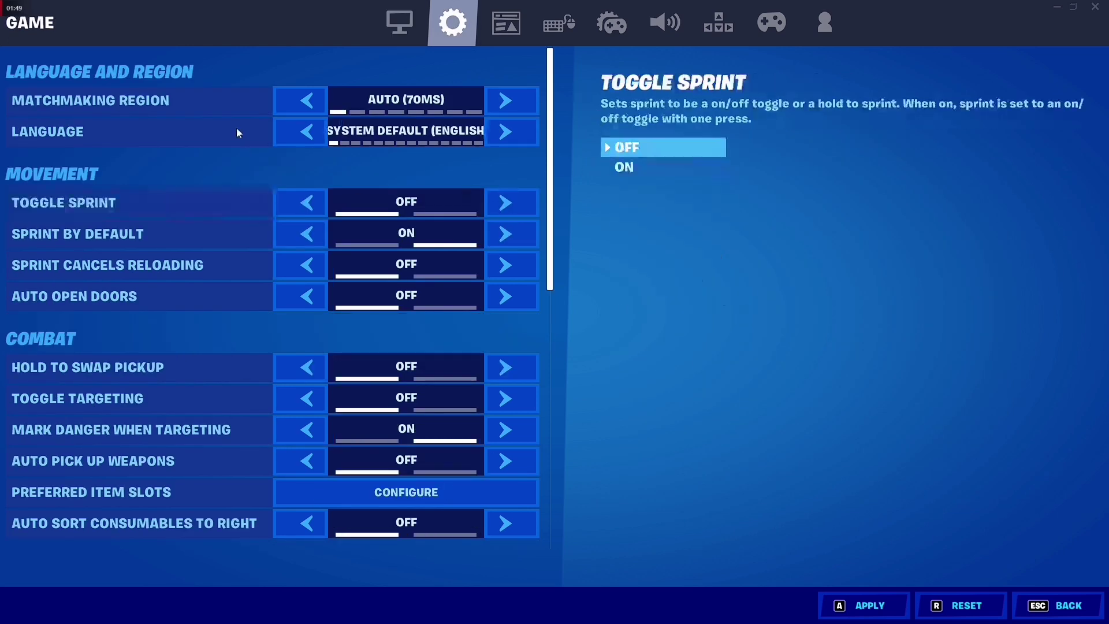